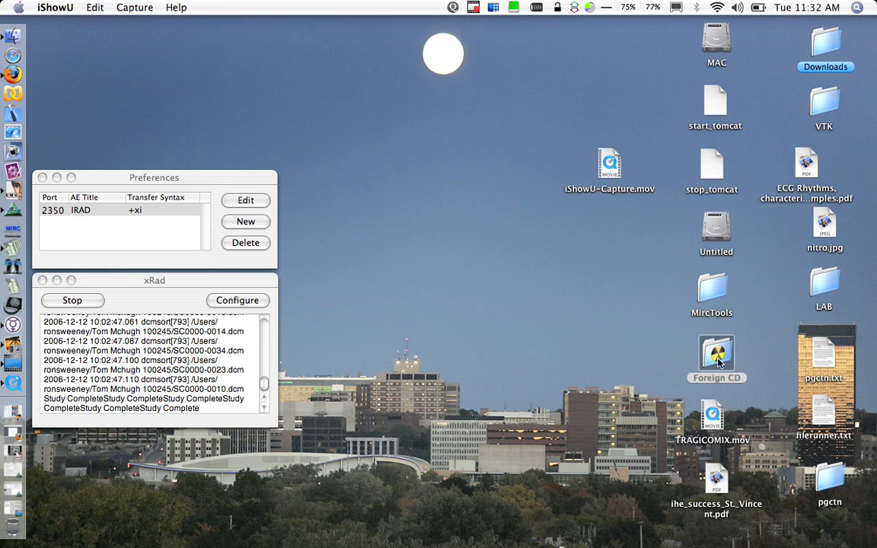
Step: Examine the Foreign CD folder, including its ScatteredJPEGS and Actual DICOM subfolders, and close its window
double_click(717, 358)
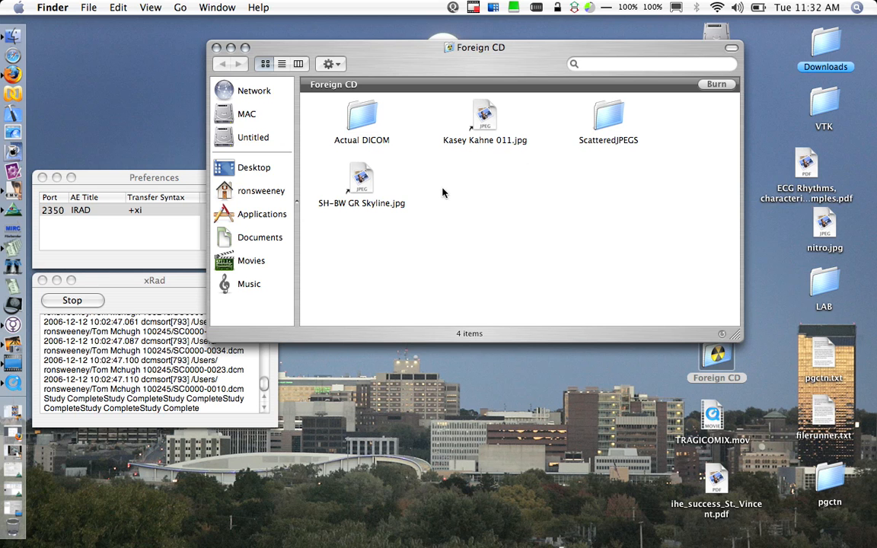
double_click(608, 115)
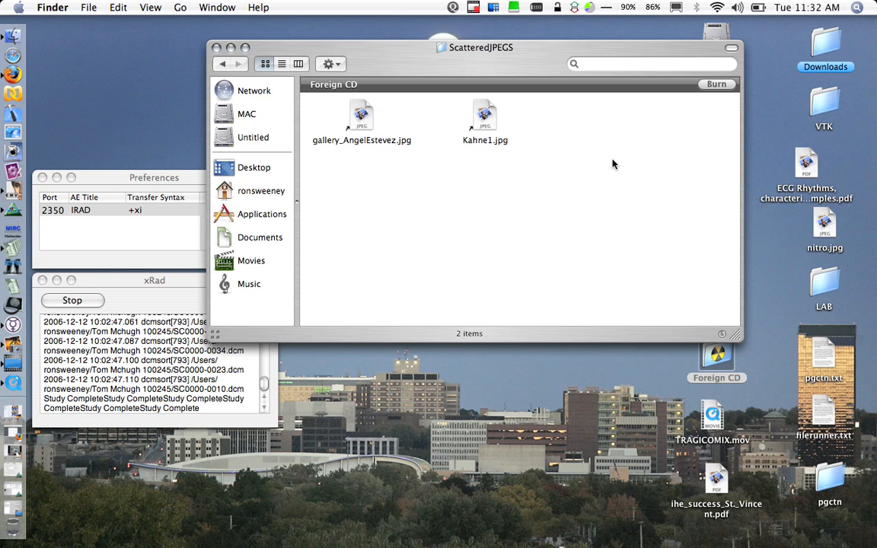
click(222, 64)
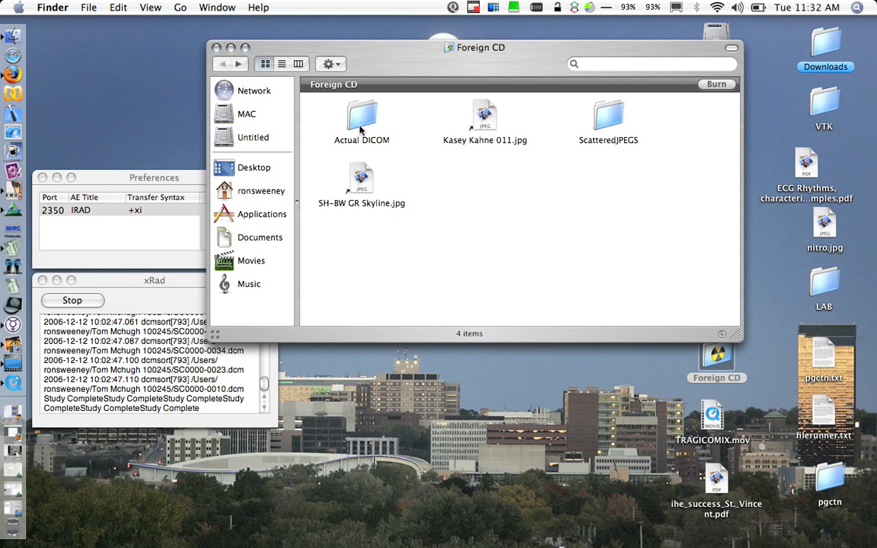
double_click(363, 122)
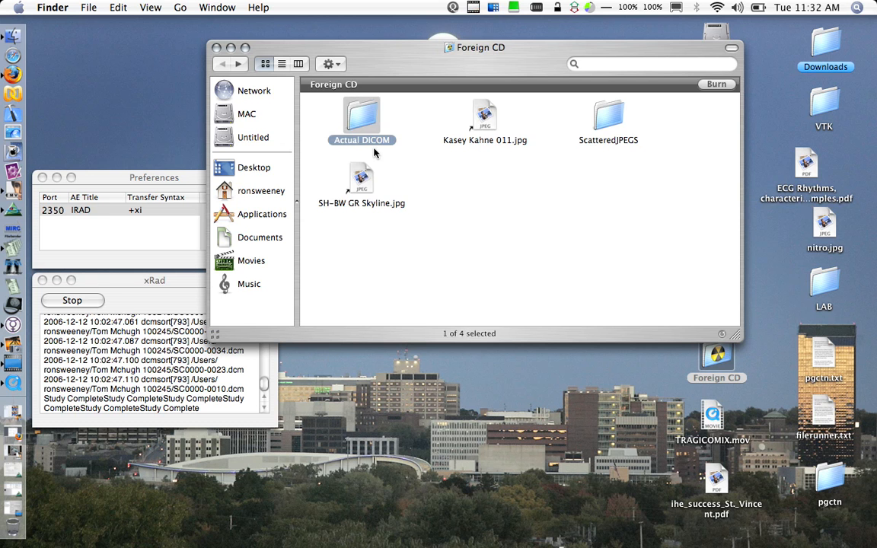
click(226, 65)
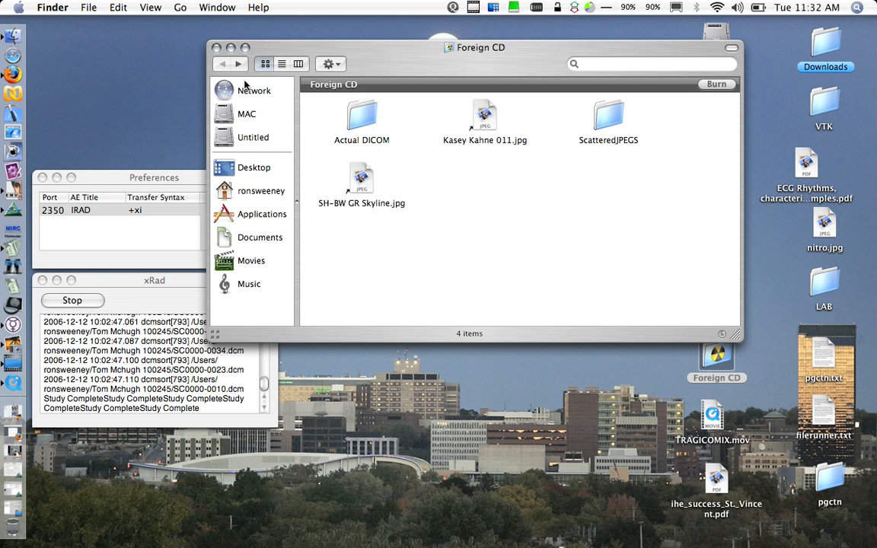
click(216, 48)
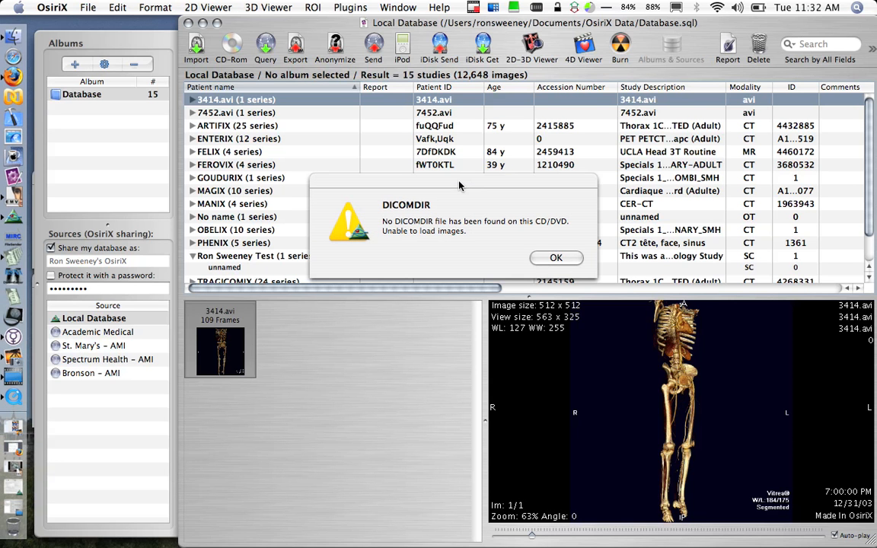
Step: Dismiss the DICOMDIR alert and import the entire Foreign CD into the OsiriX local database
click(556, 258)
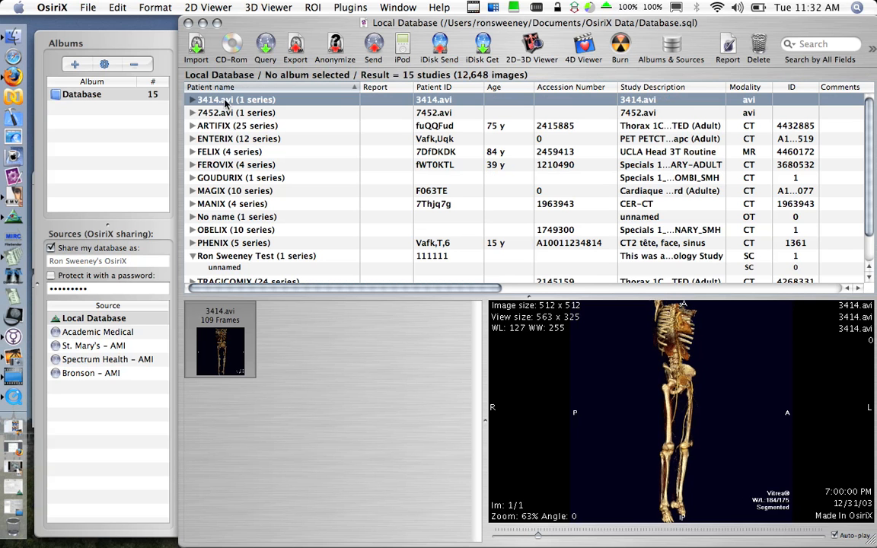
click(197, 53)
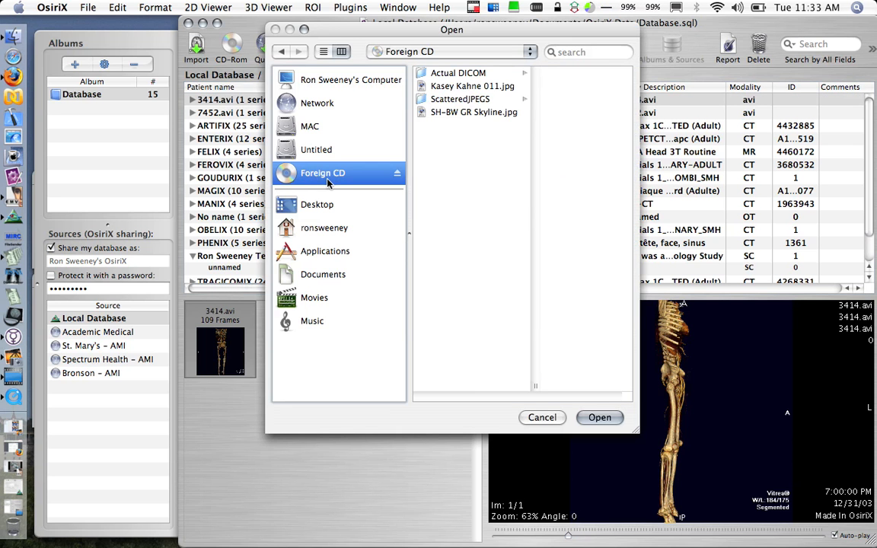
click(599, 417)
click(578, 225)
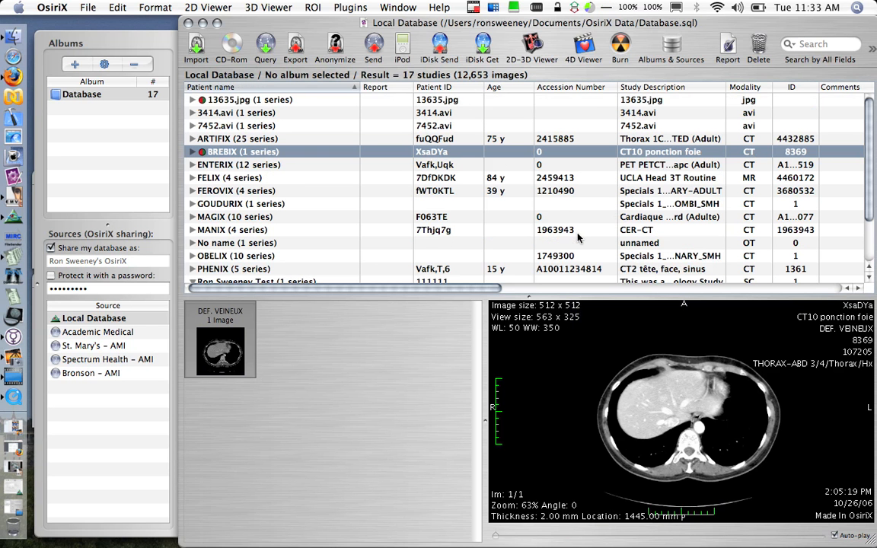
Step: Preview the newly imported 13635.jpg and CT10 ponction foie studies in the local database
click(274, 105)
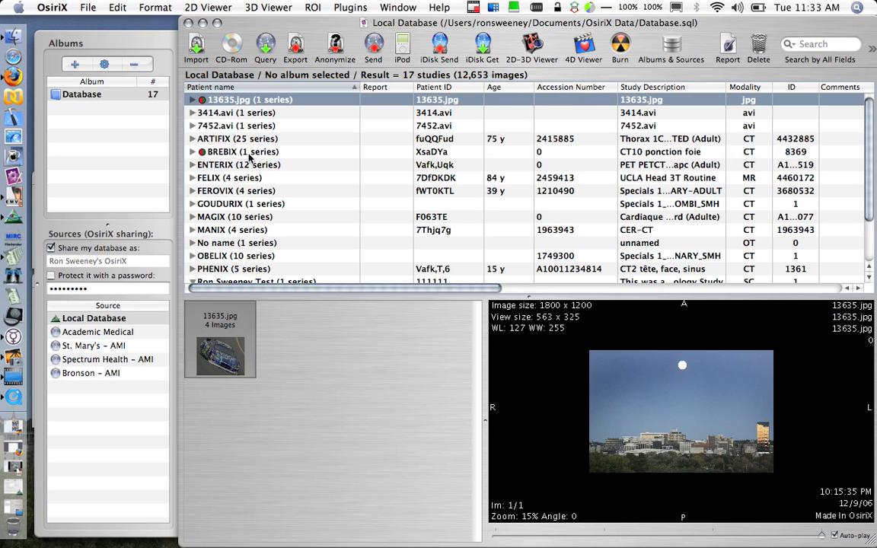
click(249, 157)
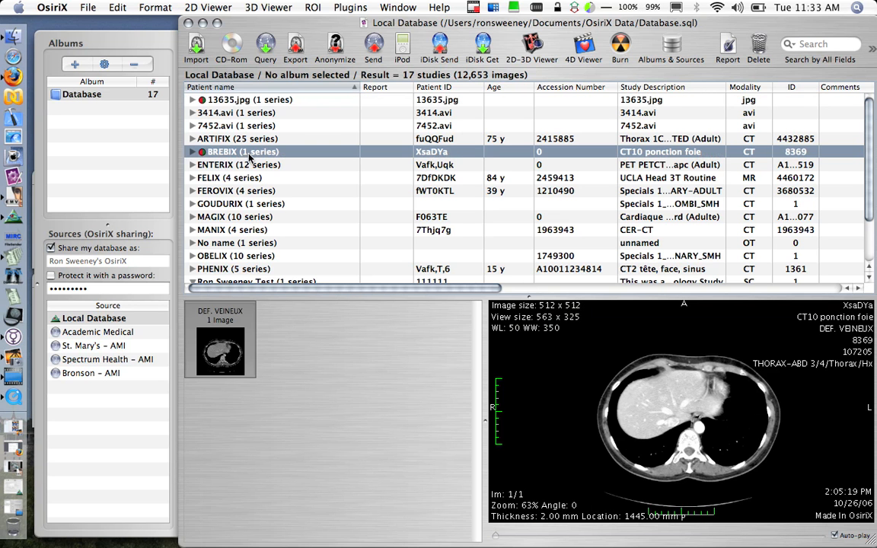
click(244, 101)
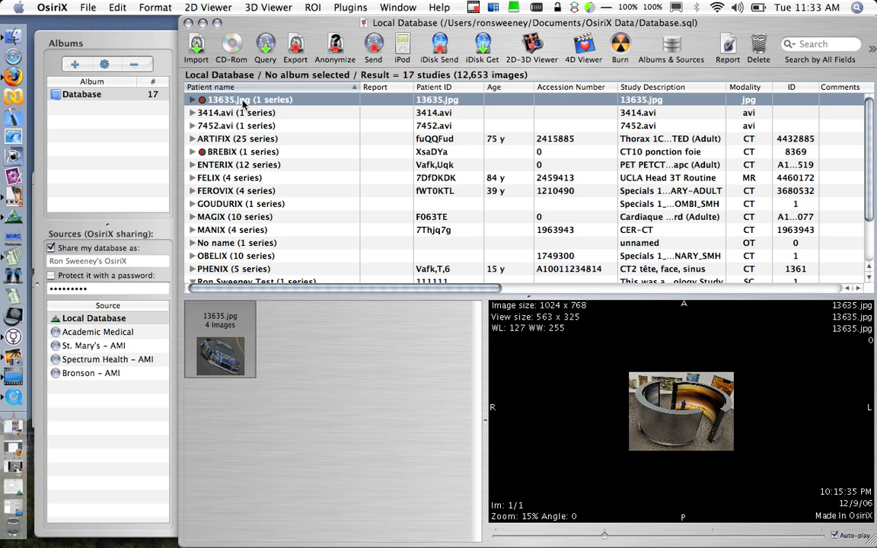
Step: Convert the Foreign CD images to DICOM, entering the patient's name, the patient ID and the study description "Foreign CD import"
click(356, 9)
mouse_move(377, 64)
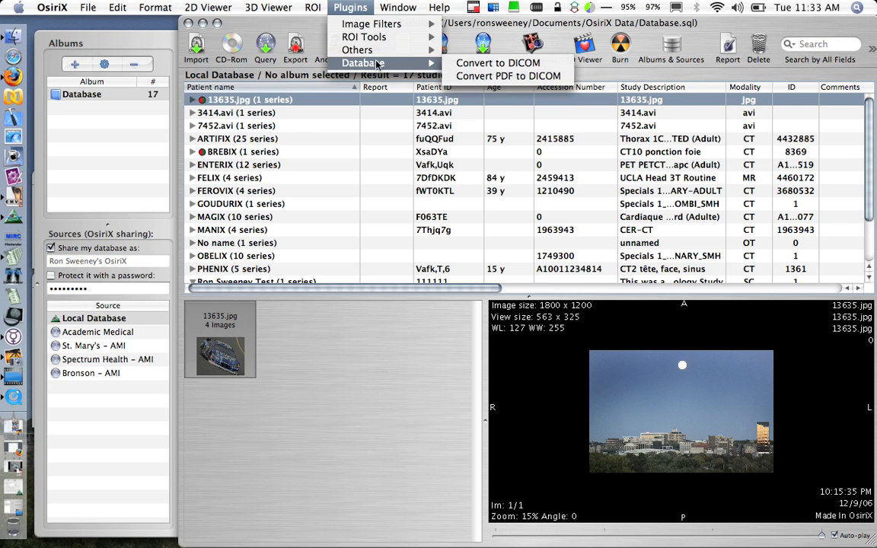
click(469, 64)
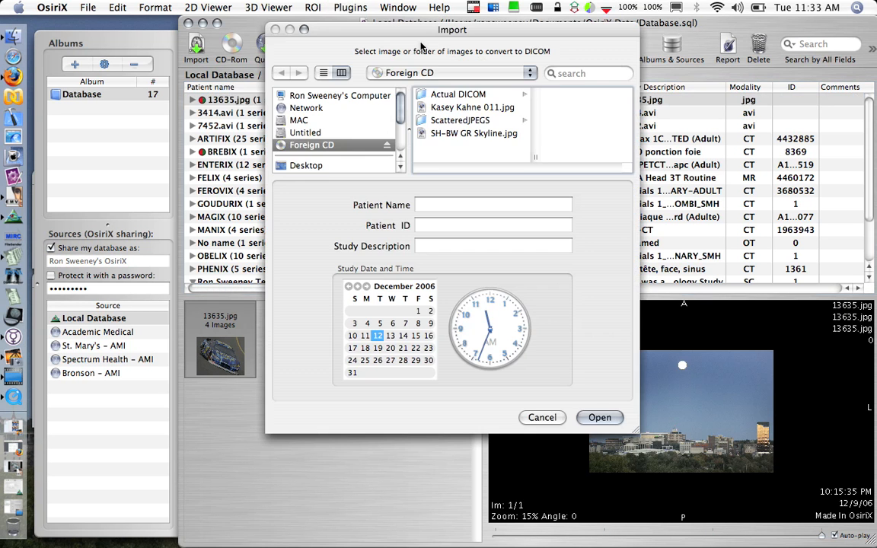
drag(362, 32, 372, 124)
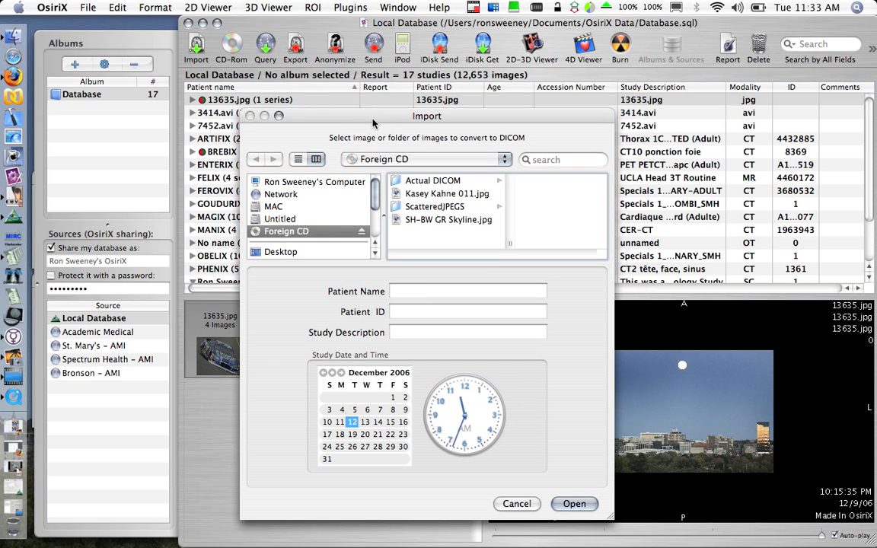
click(427, 293)
text(Kase)
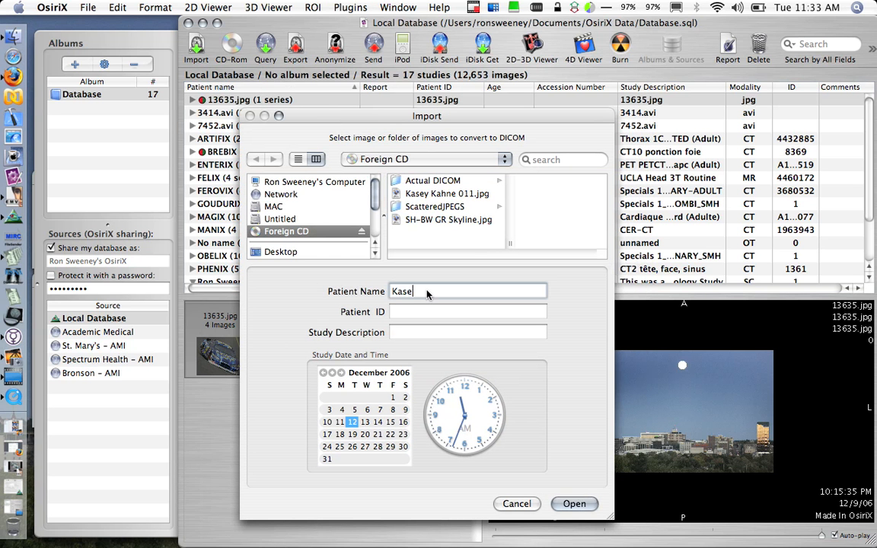
text(y Kahne)
key(Tab)
text(1)
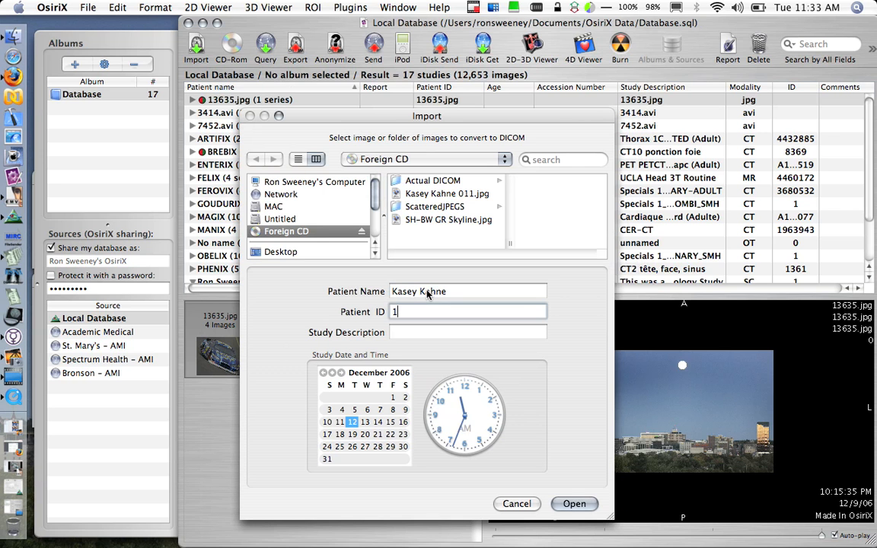
text(11112)
key(Tab)
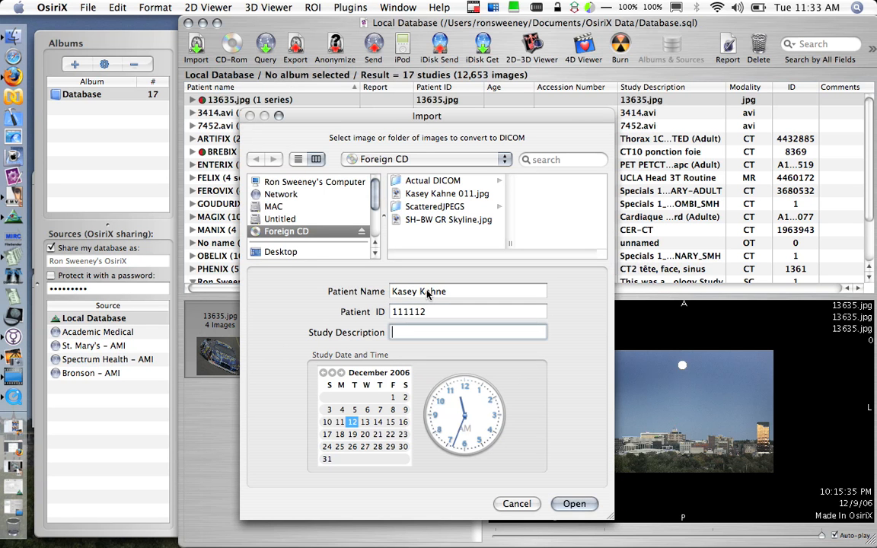
text(Foreign CD import)
click(574, 504)
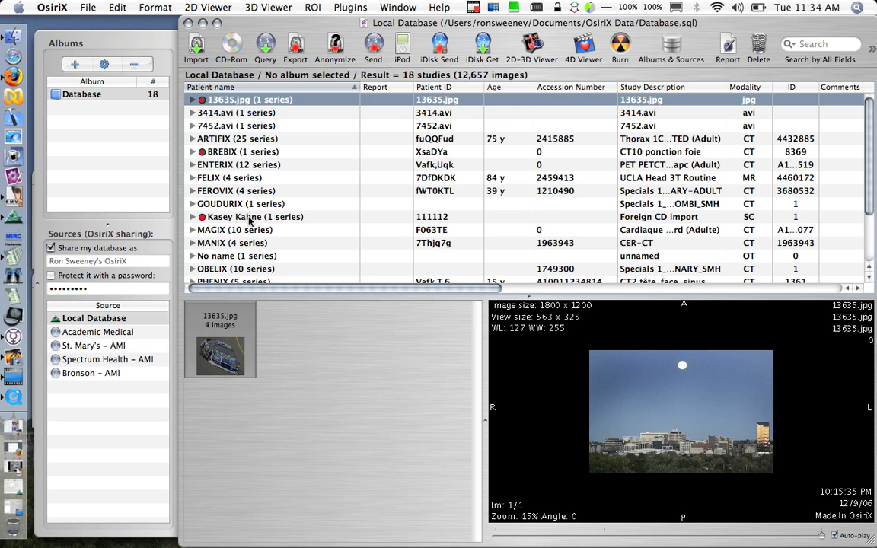
Step: Send the converted "Foreign CD import" study over the DICOM network
click(249, 218)
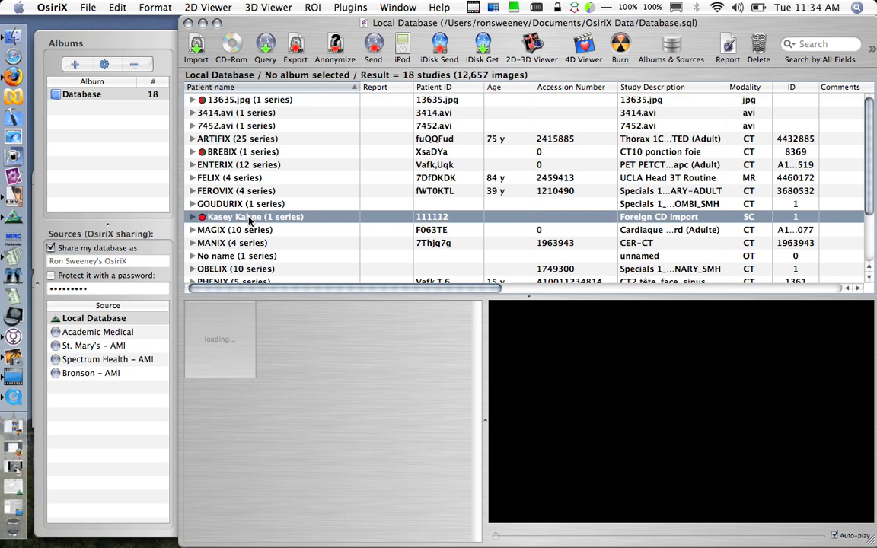
drag(278, 24, 466, 26)
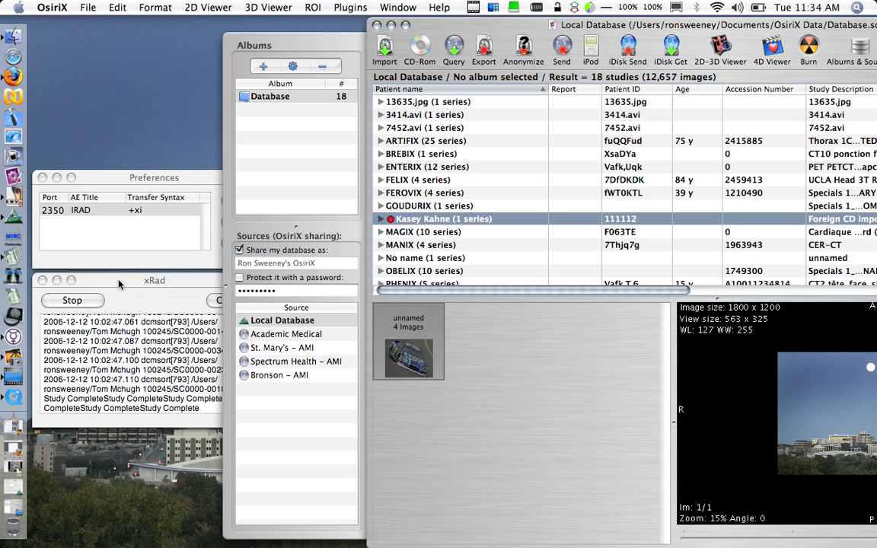
drag(458, 25, 268, 28)
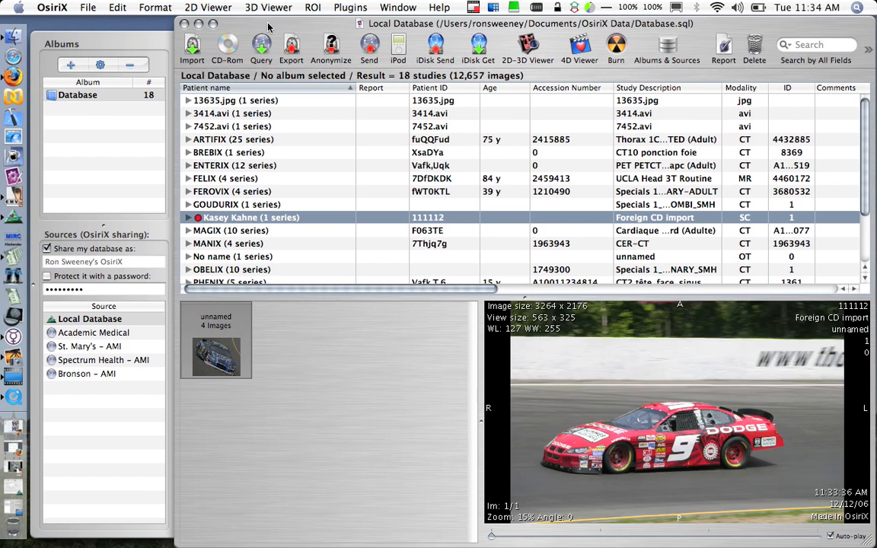
click(369, 49)
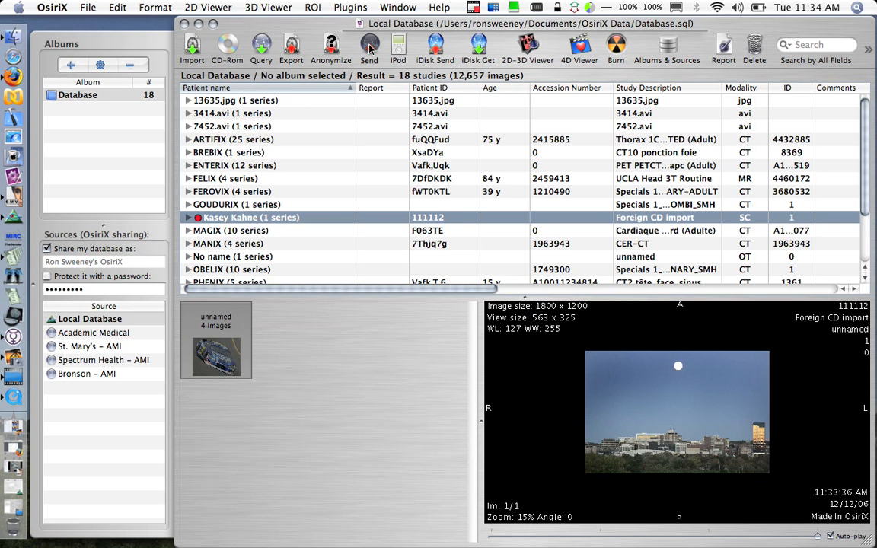
click(671, 138)
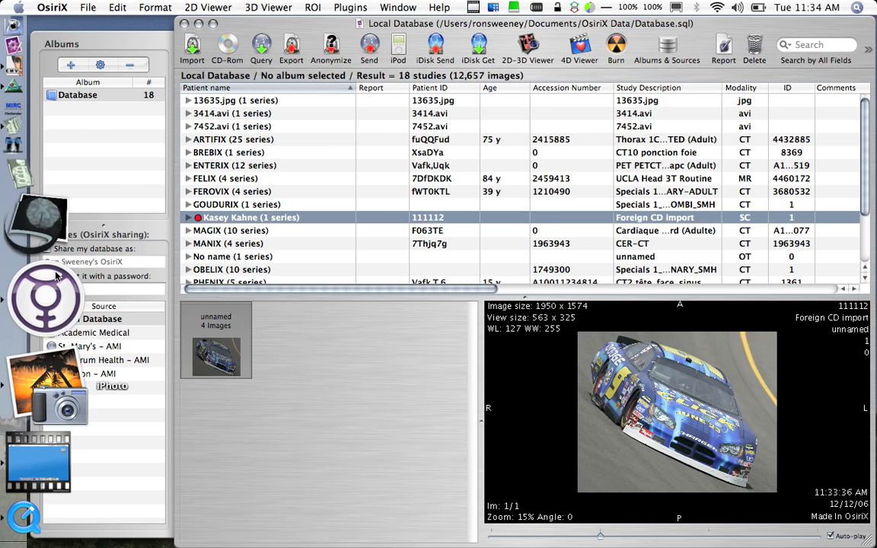
Step: Switch to Escape Medical Viewer, review the skyline, gallery and red race car images of the Foreign CD Import study, and minimize the viewer
click(54, 174)
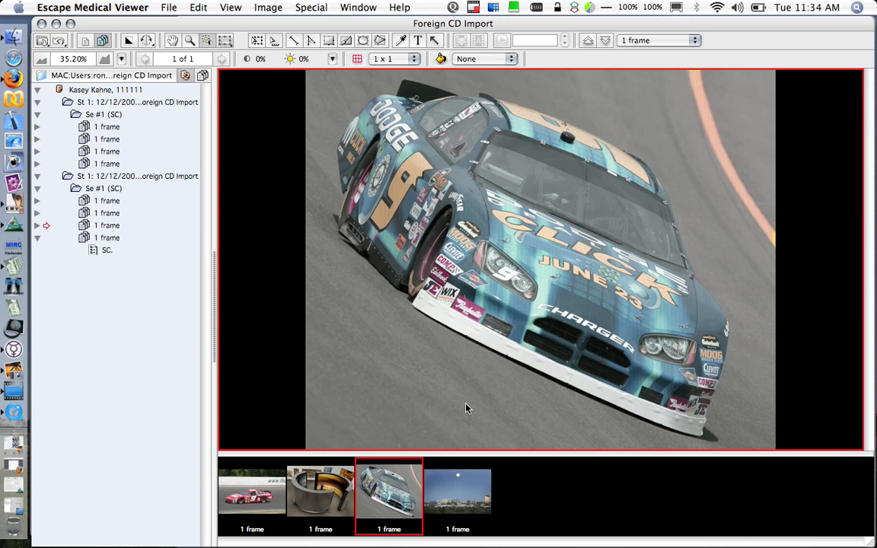
click(454, 506)
click(320, 503)
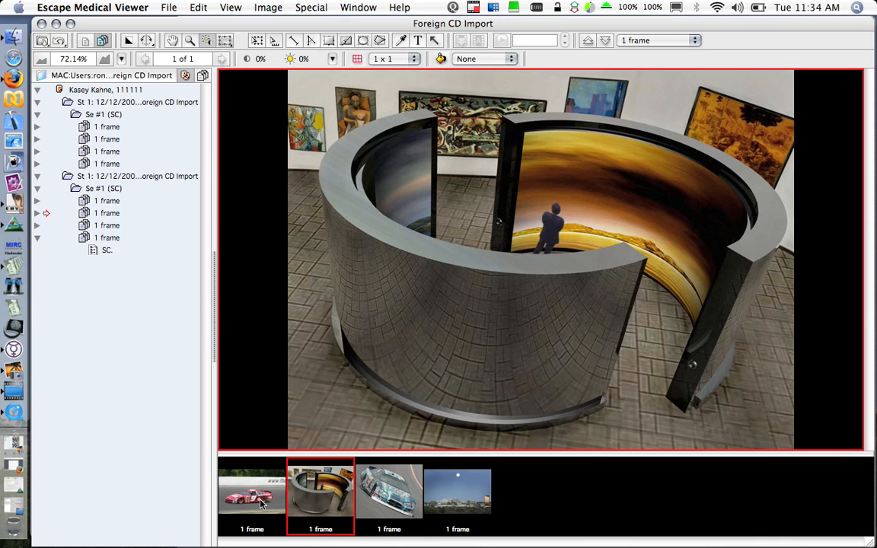
click(258, 501)
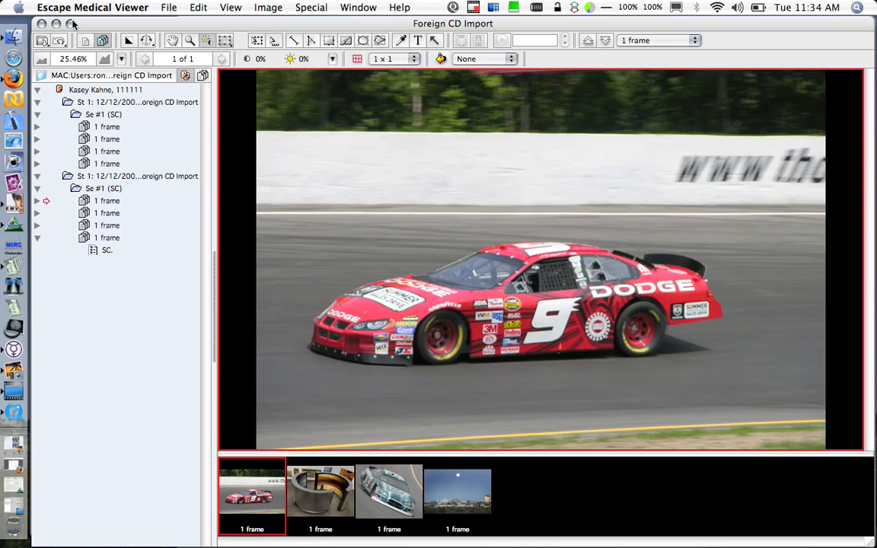
click(56, 25)
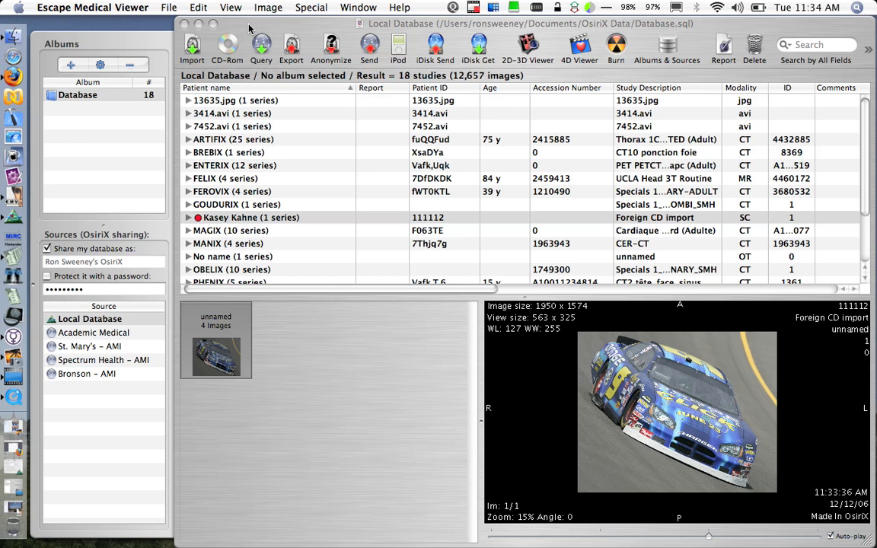
Step: Send the CT10 ponction foie study from the OsiriX local database over the DICOM network
click(228, 152)
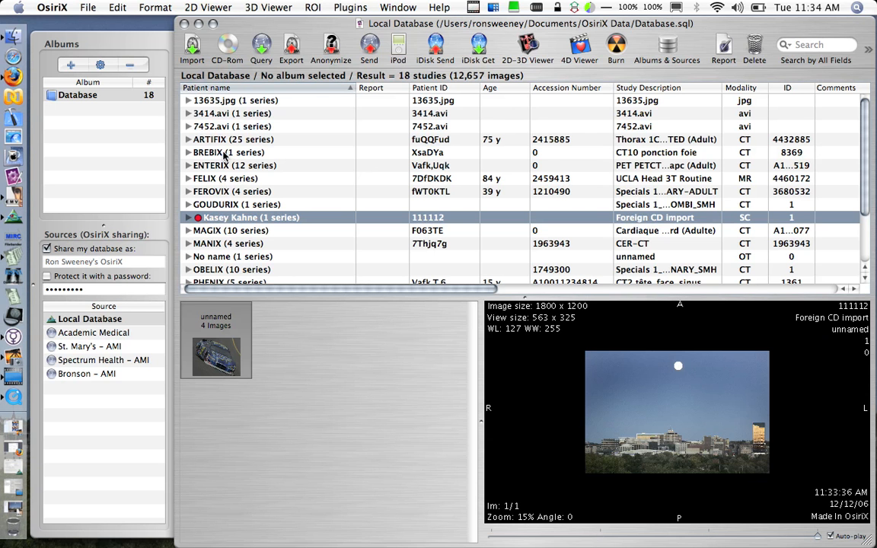
click(224, 153)
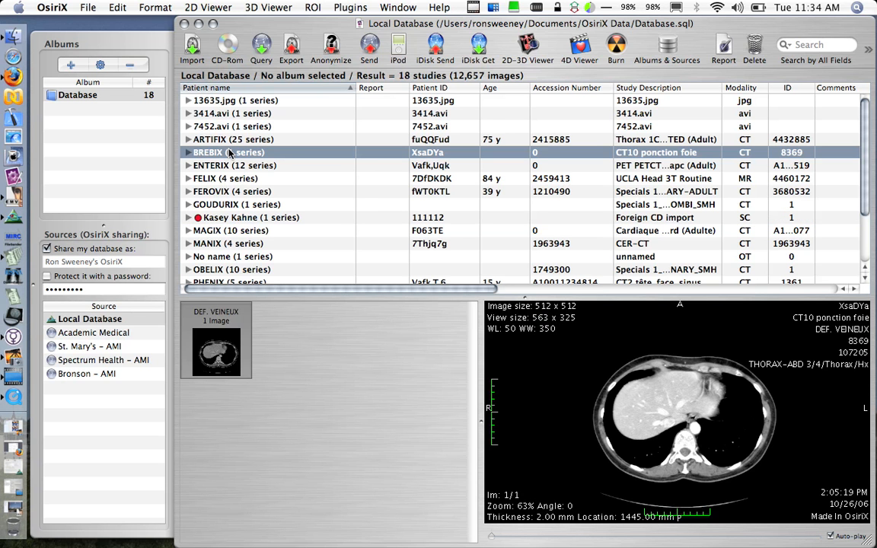
click(368, 47)
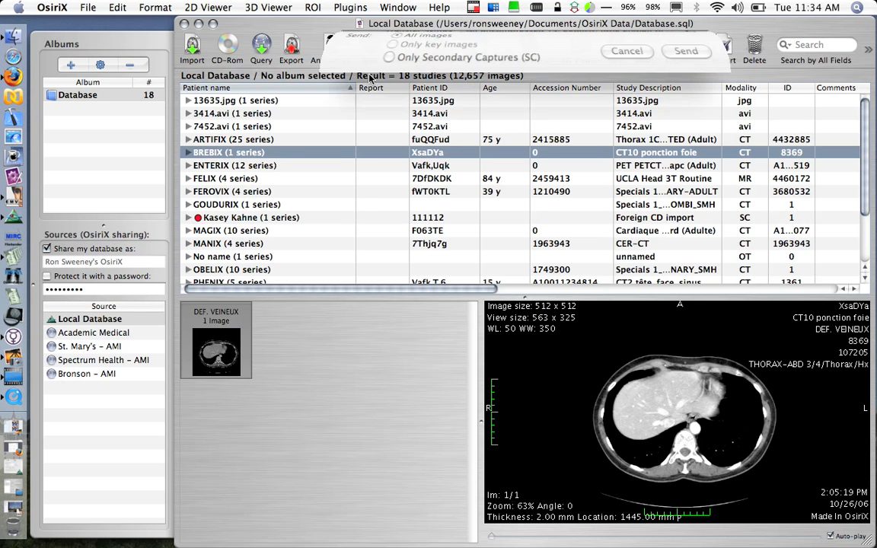
click(669, 137)
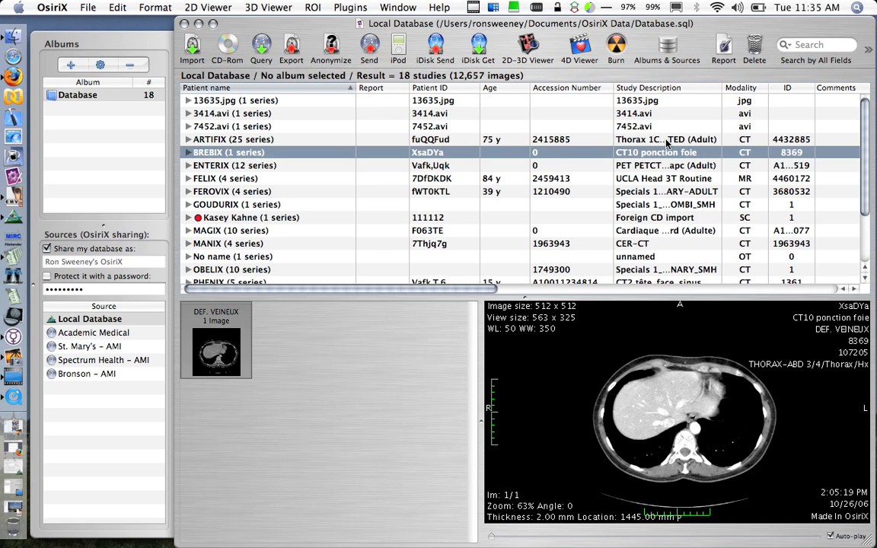
Step: Check the DICOM Listener settings in the OsiriX preferences and close them
click(65, 8)
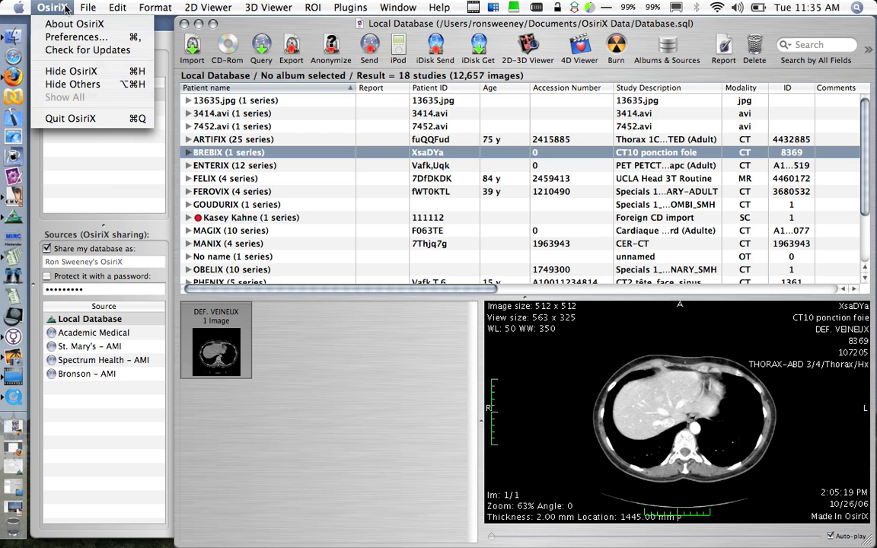
click(76, 37)
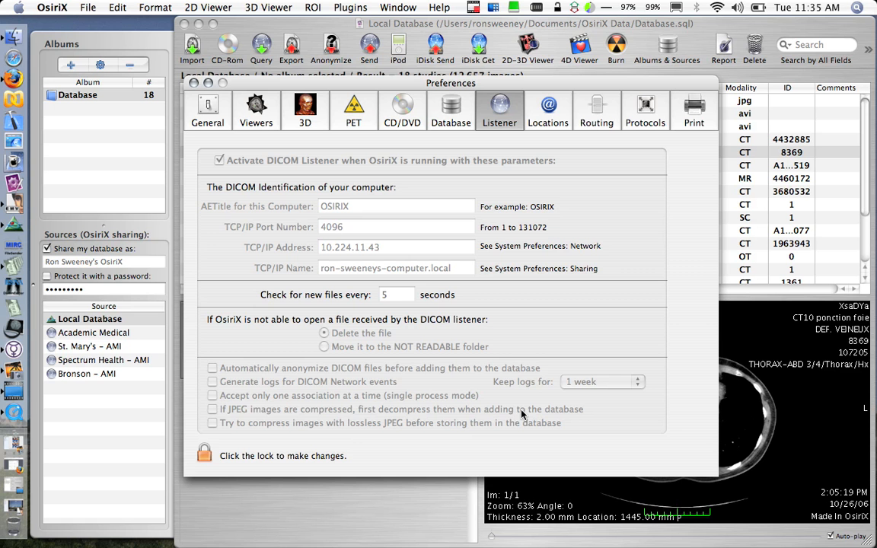
click(193, 82)
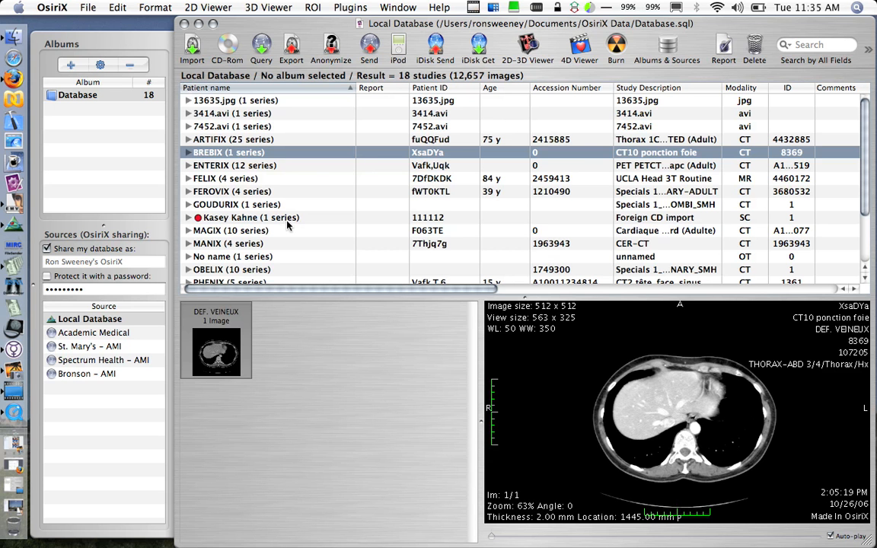
Step: Select the "Foreign CD import" study in the local database
click(286, 219)
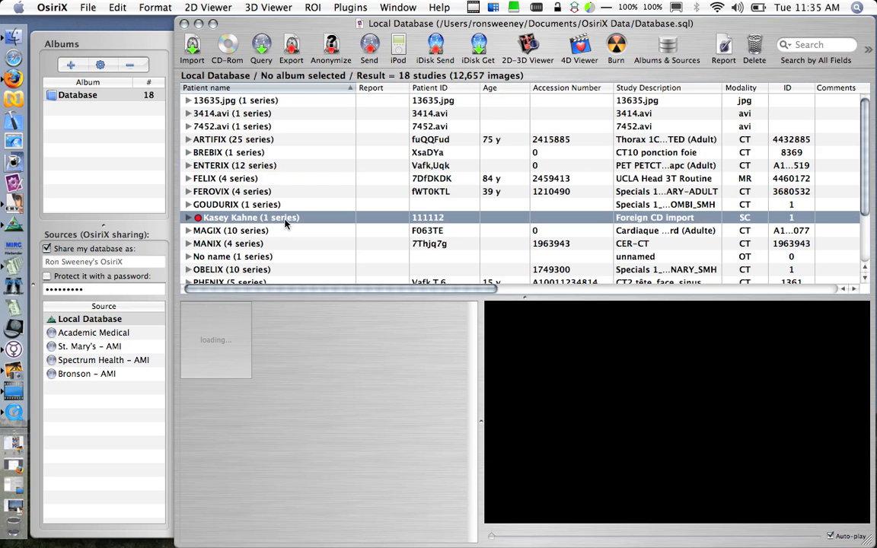